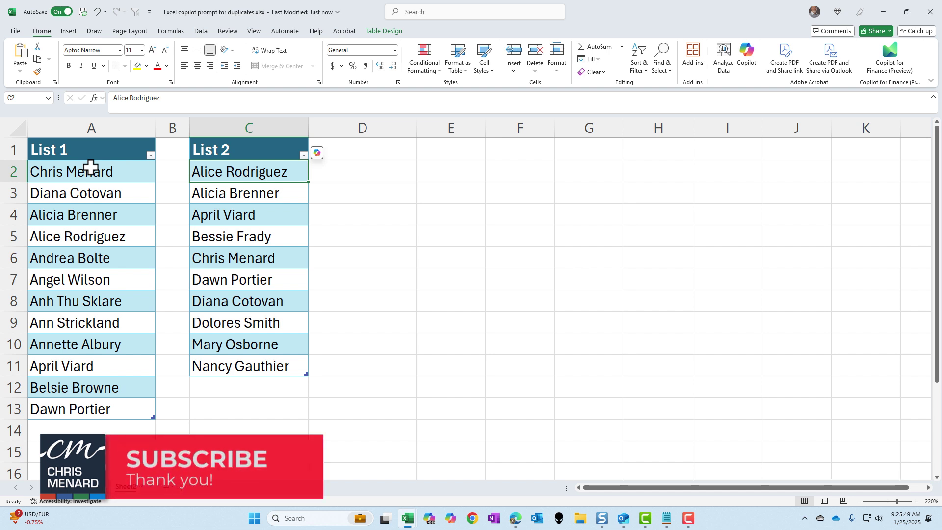
pyautogui.click(91, 167)
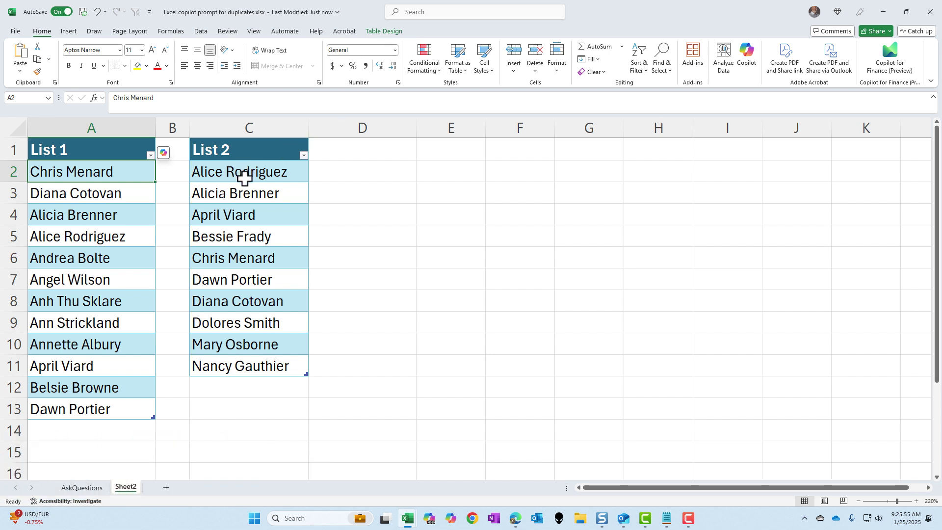
pyautogui.click(245, 178)
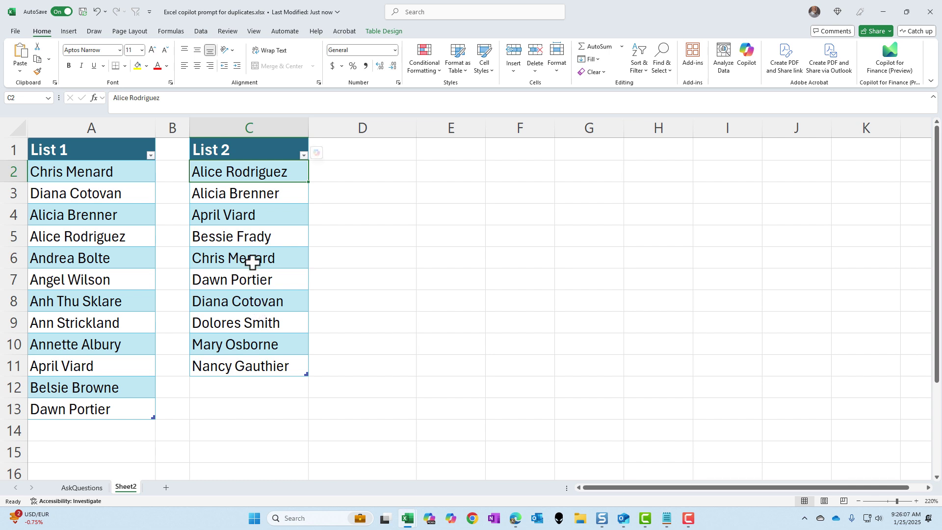
pyautogui.click(249, 205)
pyautogui.click(249, 193)
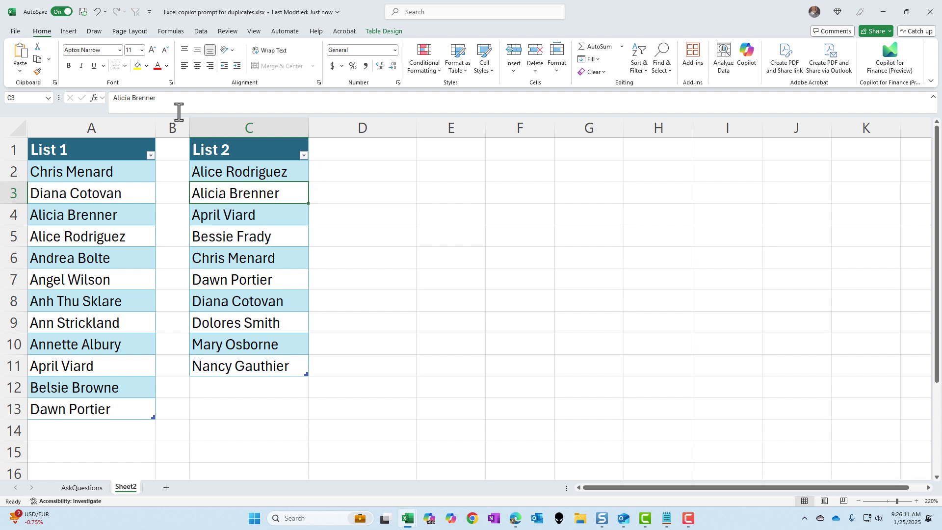
# Send Copilot the pasted prompt asking for List 2 names missing from List 1.
pyautogui.click(744, 59)
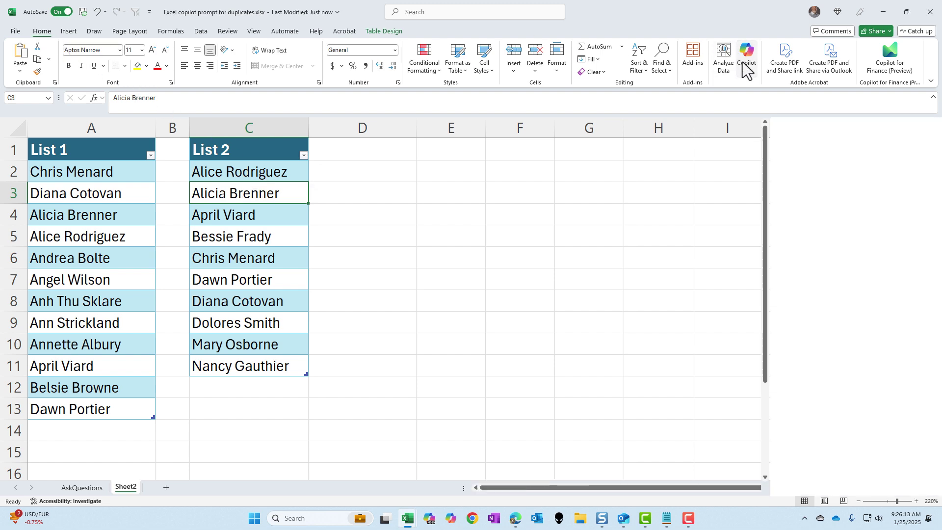
pyautogui.click(811, 442)
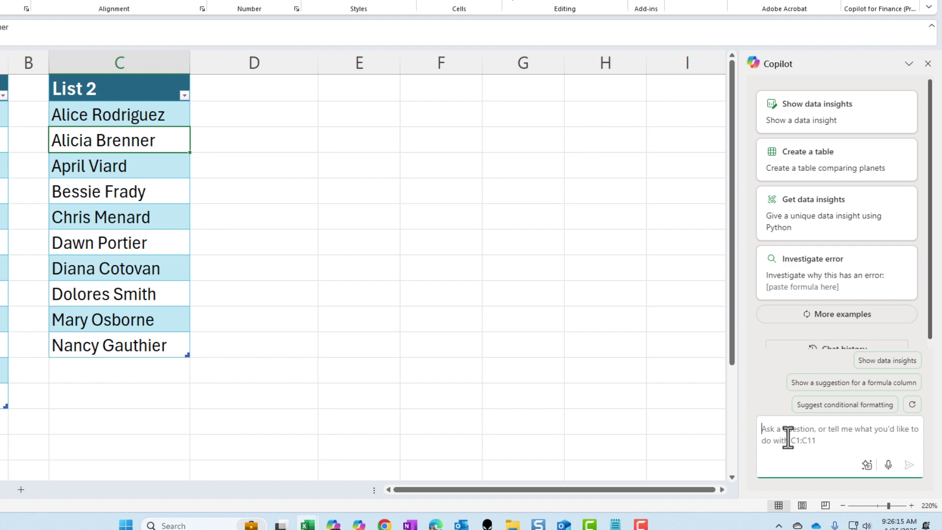
pyautogui.write("I'm trying to compare two datasets with some duplicates. I want to extract data from List 2 which is not present in List 1. The list sizes are not the same. Extract the names to column D.")
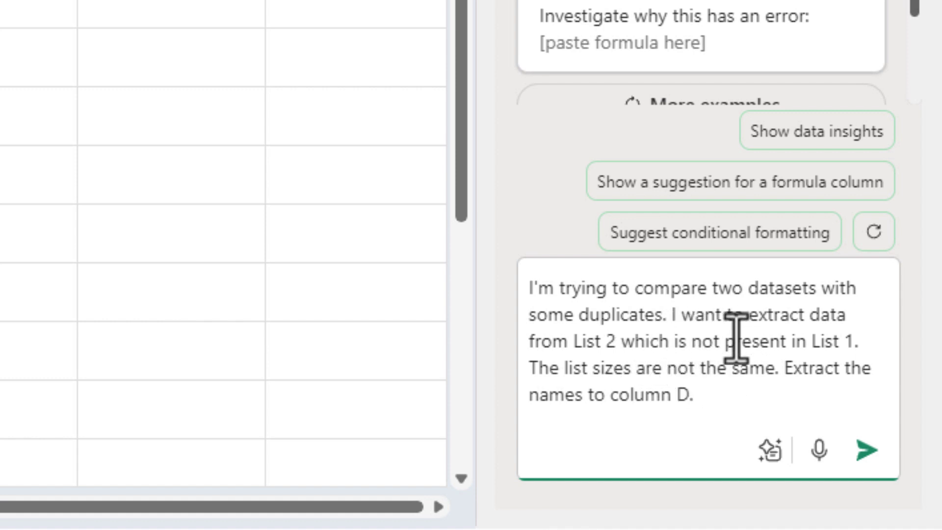
pyautogui.click(869, 459)
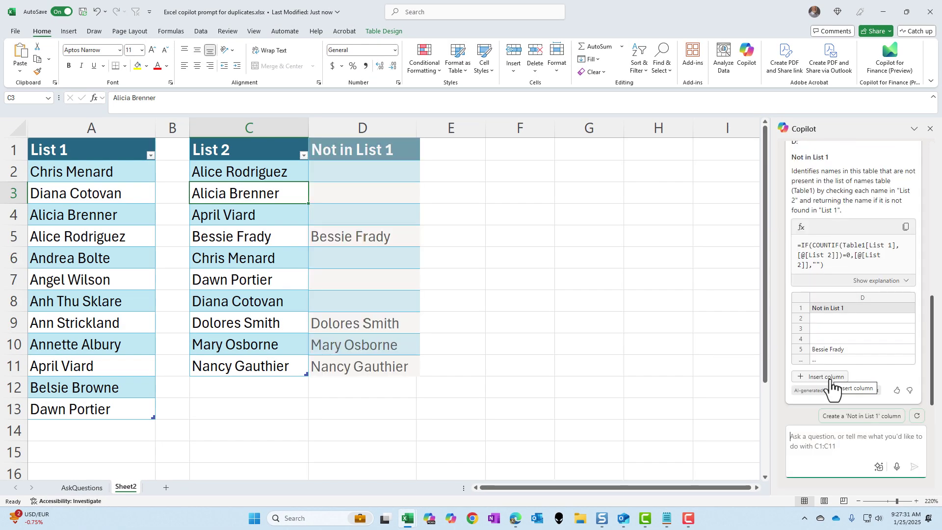
# Insert Copilot's suggested Not in List 1 formula column into column D.
pyautogui.click(829, 379)
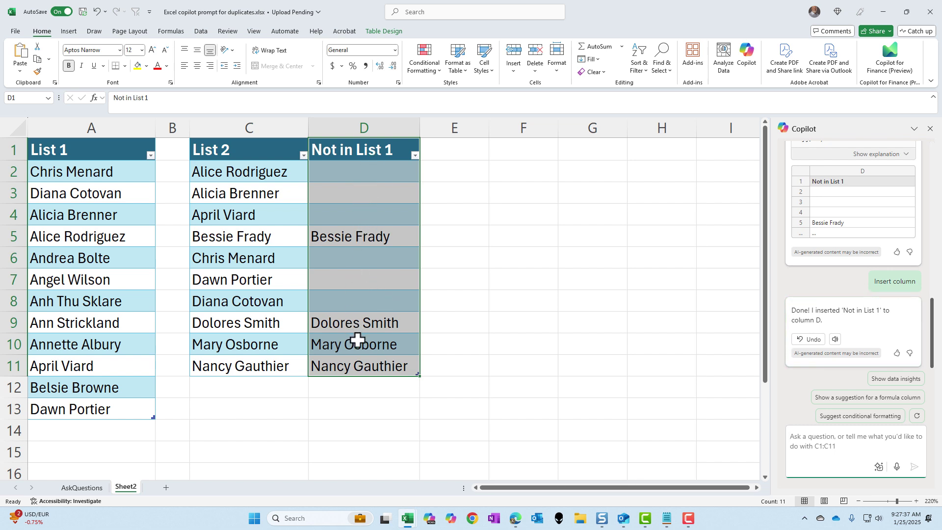
# Apply a Duplicate Values conditional format to A2:A13 and C2:C11.
pyautogui.moveTo(102, 177); pyautogui.dragTo(85, 393)
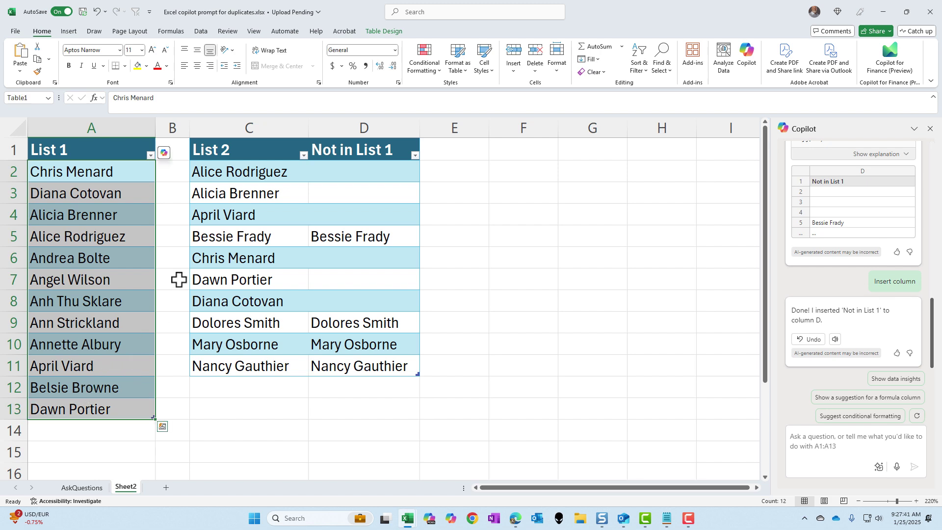
pyautogui.moveTo(253, 168); pyautogui.dragTo(229, 357)
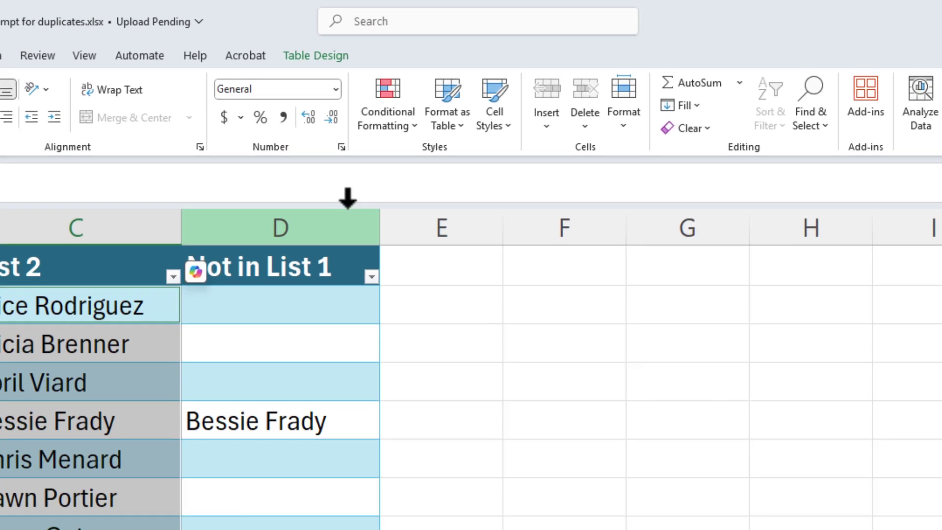
pyautogui.click(430, 71)
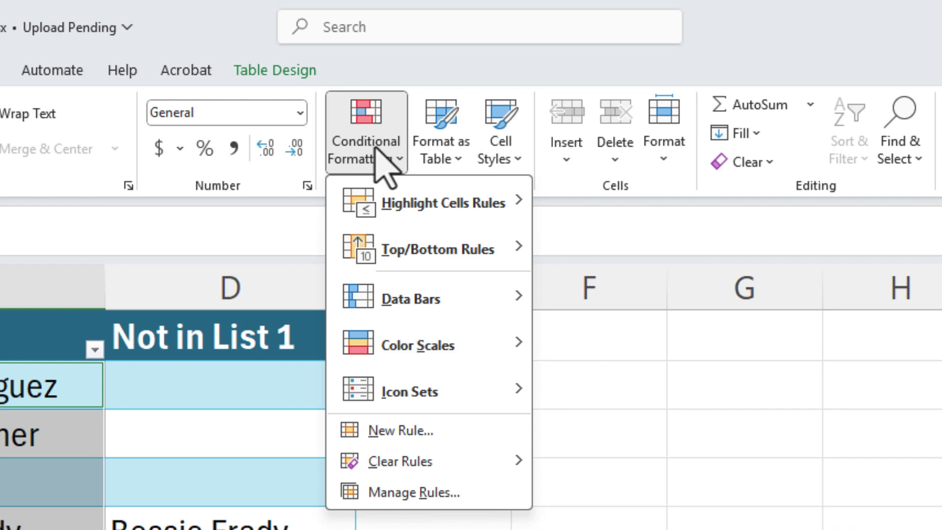
pyautogui.moveTo(395, 216)
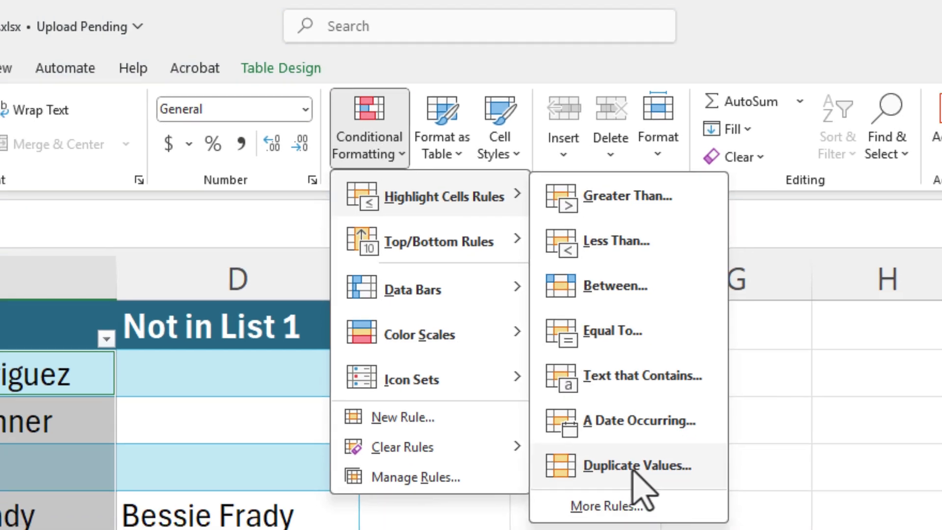
pyautogui.click(638, 479)
pyautogui.click(435, 333)
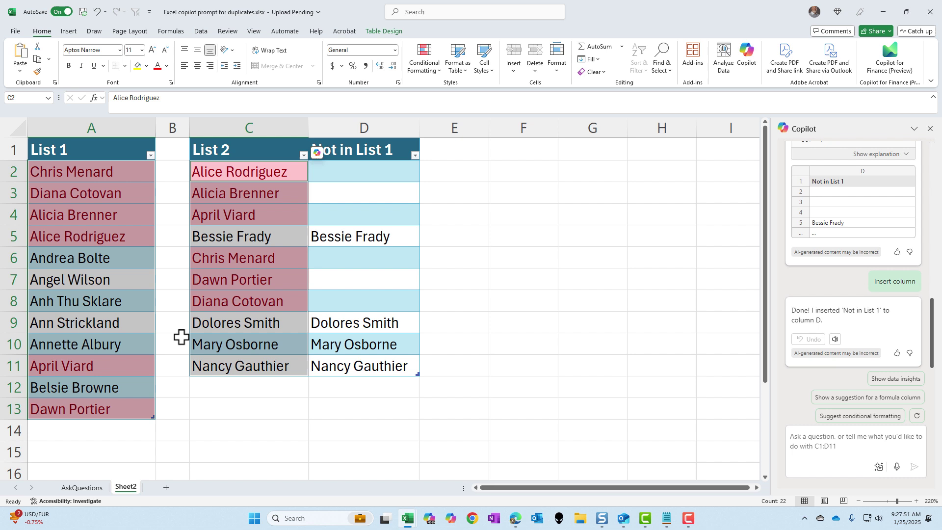
pyautogui.click(218, 335)
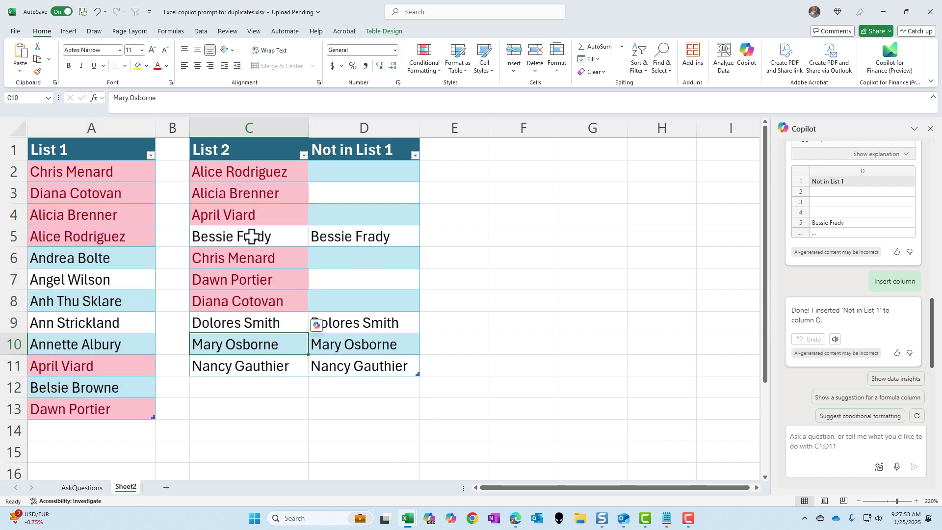
pyautogui.click(252, 237)
pyautogui.click(260, 323)
pyautogui.click(256, 346)
pyautogui.click(258, 364)
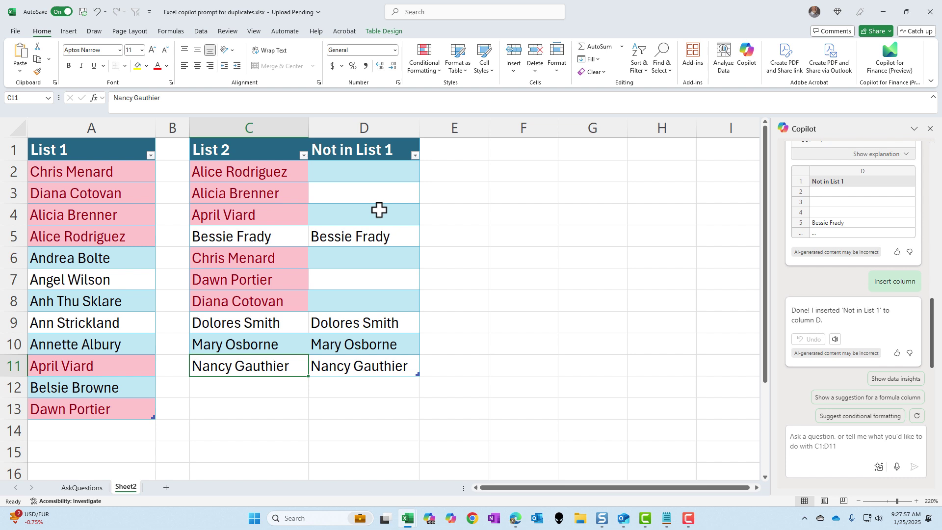
# Insert an empty column before Not in List 1 and clear its List 3 header.
pyautogui.click(415, 155)
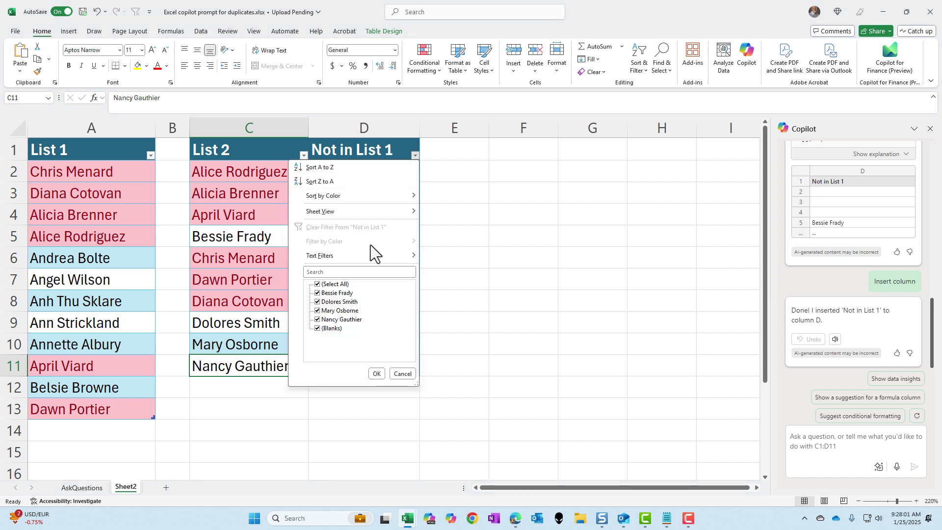
pyautogui.click(363, 151)
pyautogui.rightClick(365, 129)
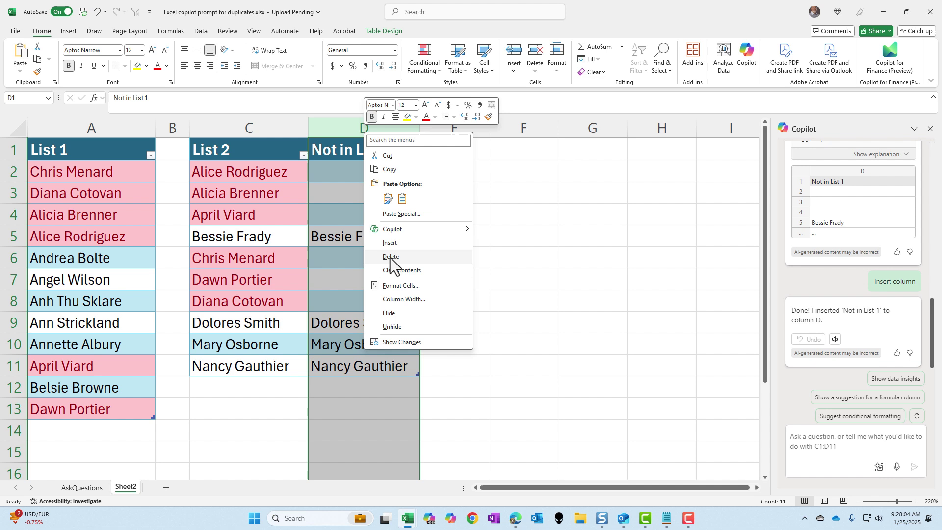
pyautogui.click(390, 243)
pyautogui.click(393, 156)
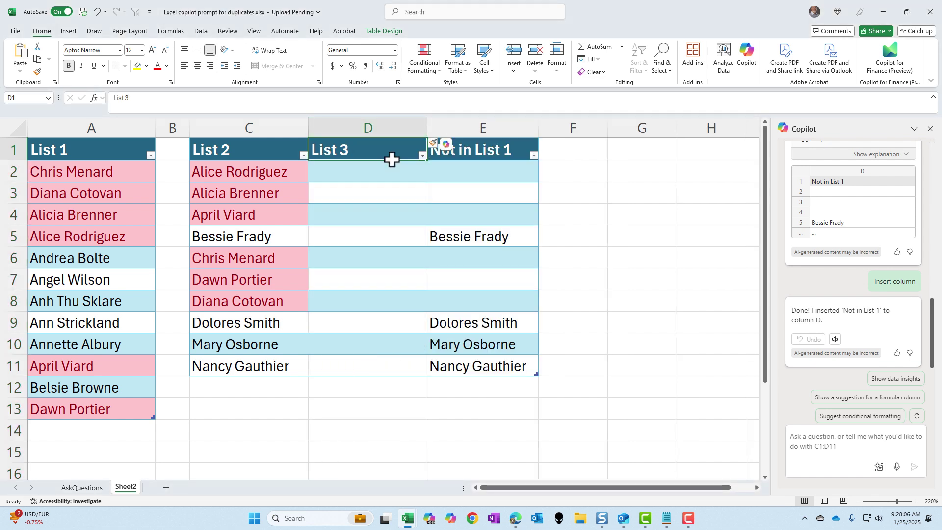
pyautogui.moveTo(374, 161); pyautogui.dragTo(358, 366)
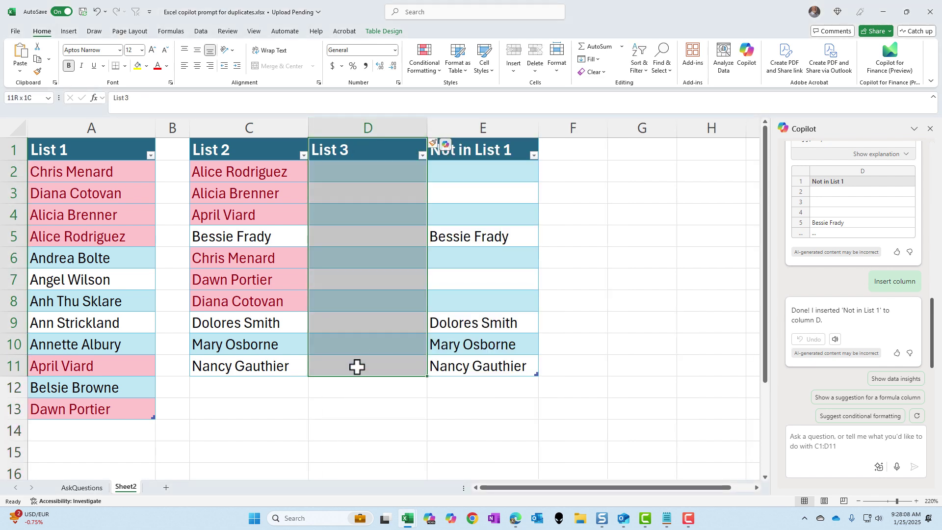
pyautogui.press('Delete')
# Filter Not in List 1 to hide blanks, showing four names, then show all rows again.
pyautogui.click(476, 176)
pyautogui.click(534, 155)
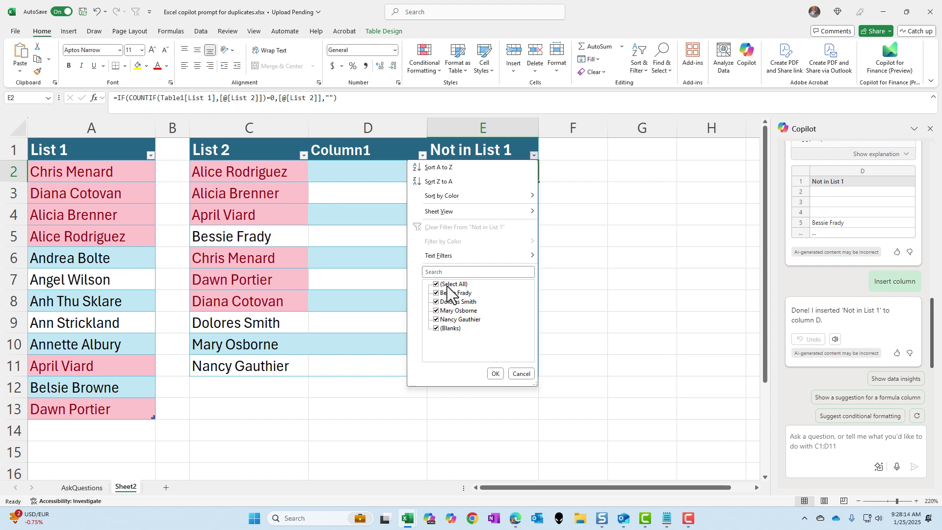
pyautogui.click(438, 329)
pyautogui.click(495, 374)
pyautogui.moveTo(486, 176); pyautogui.dragTo(488, 238)
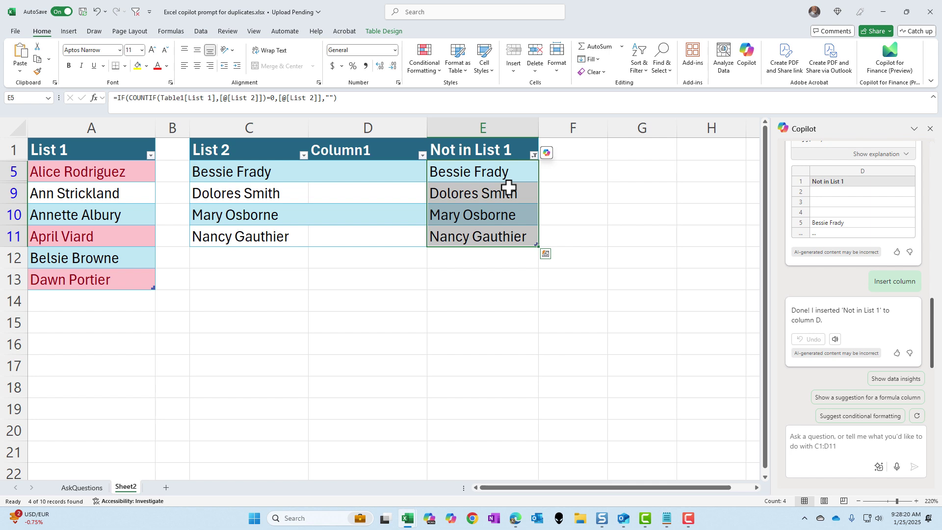
pyautogui.click(534, 155)
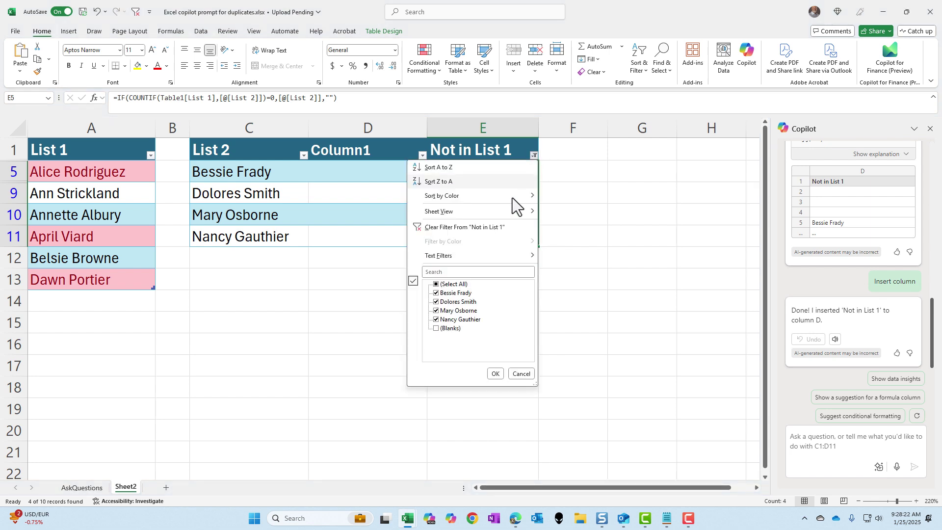
pyautogui.click(495, 374)
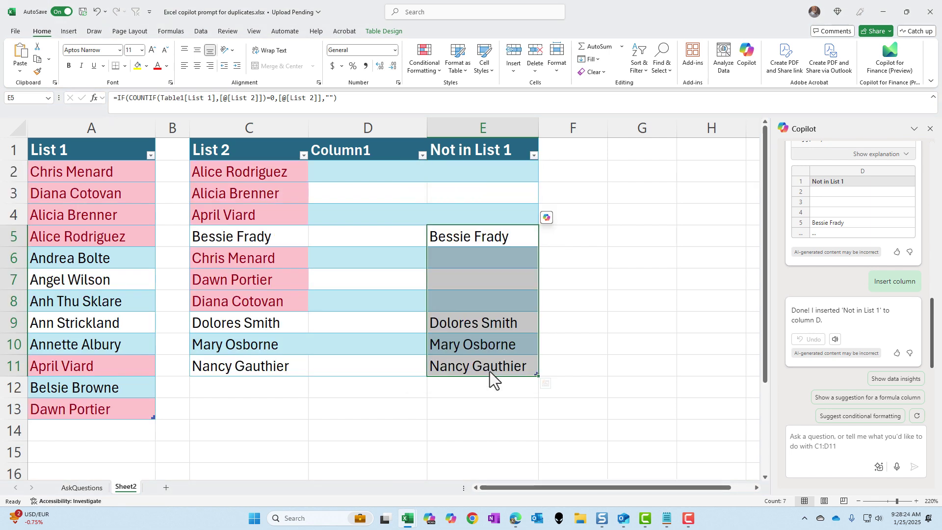
pyautogui.click(274, 174)
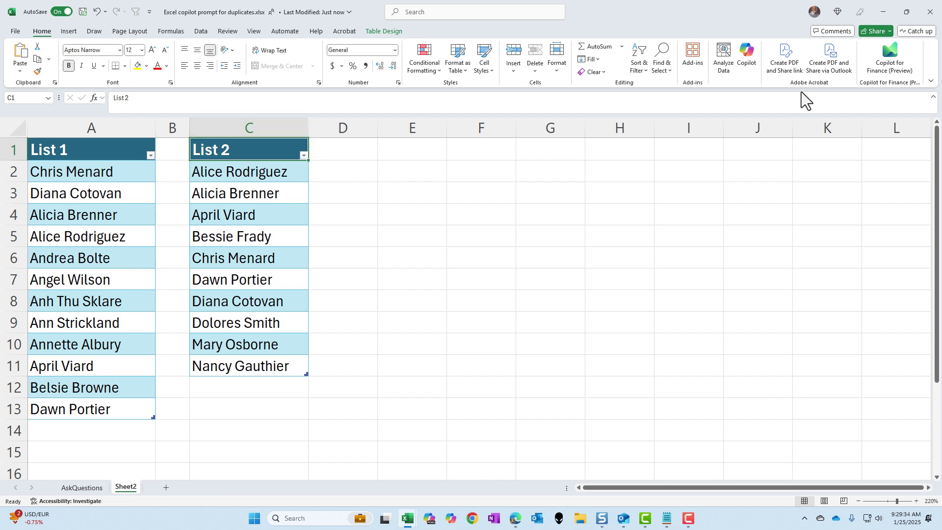
# Open Copilot from the Home ribbon to ask about List 2 names missing from List 1.
pyautogui.click(747, 54)
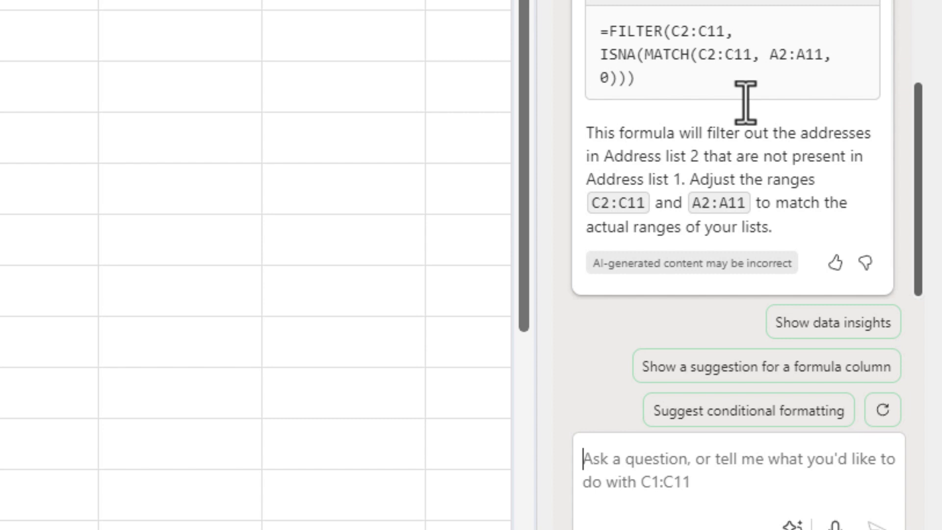
# Scroll through Copilot's answer to read the =FILTER(C2:C11, ISNA(MATCH(C2:C11, A2:A11, 0))) formula.
pyautogui.scroll(10, 746, 102)
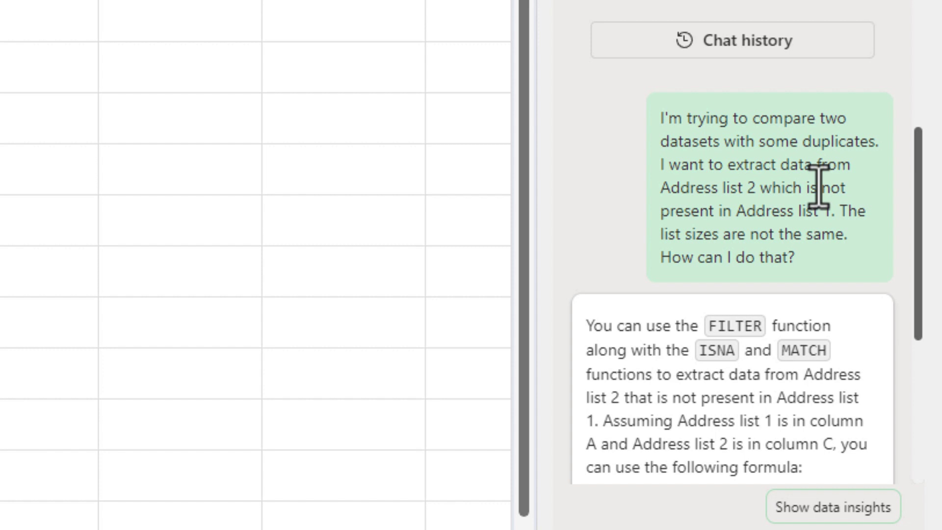
pyautogui.scroll(-3, 820, 189)
pyautogui.scroll(-3, 820, 192)
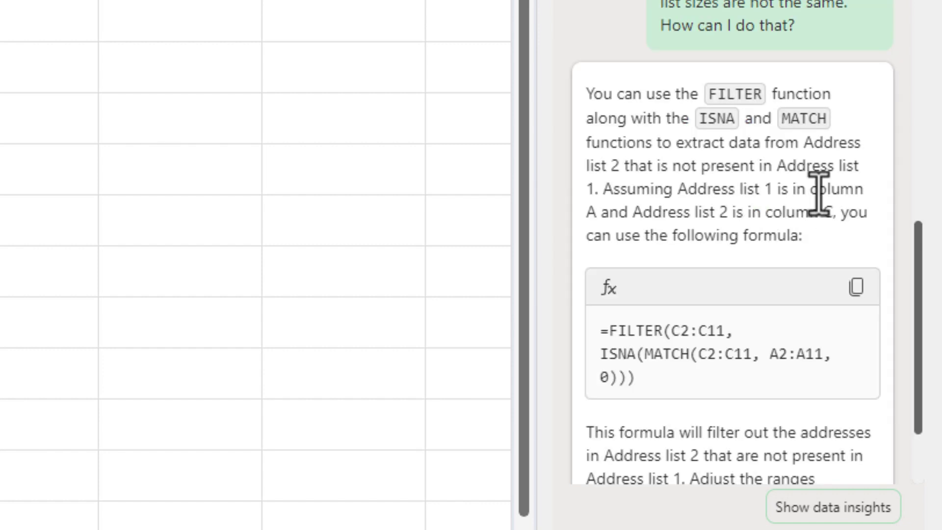
pyautogui.scroll(-3, 820, 192)
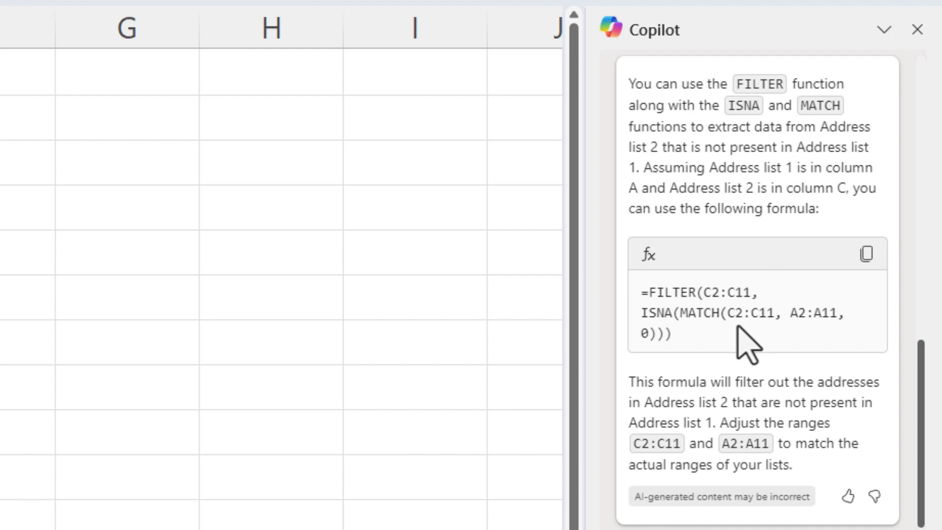
# Paste Copilot's FILTER formula into E2 and widen columns D and E to fit.
pyautogui.click(867, 254)
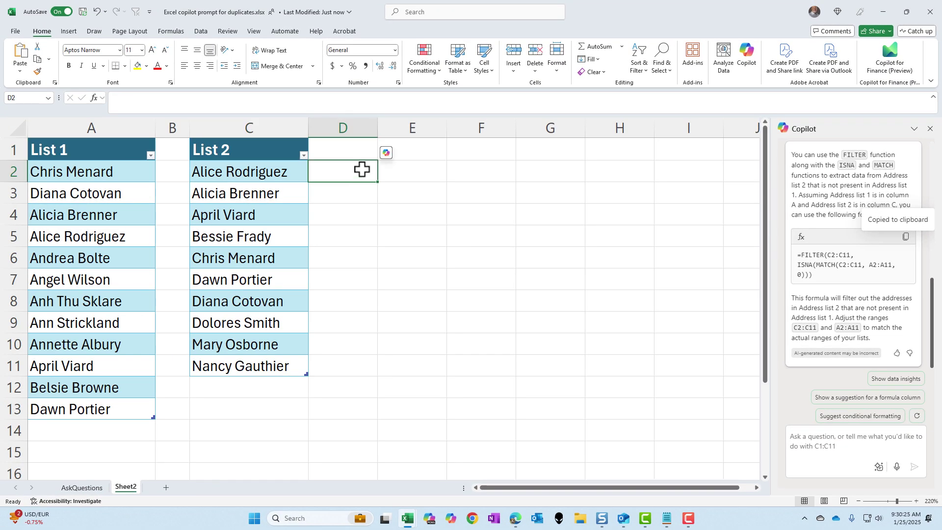
pyautogui.moveTo(379, 128); pyautogui.dragTo(399, 143)
pyautogui.click(490, 174)
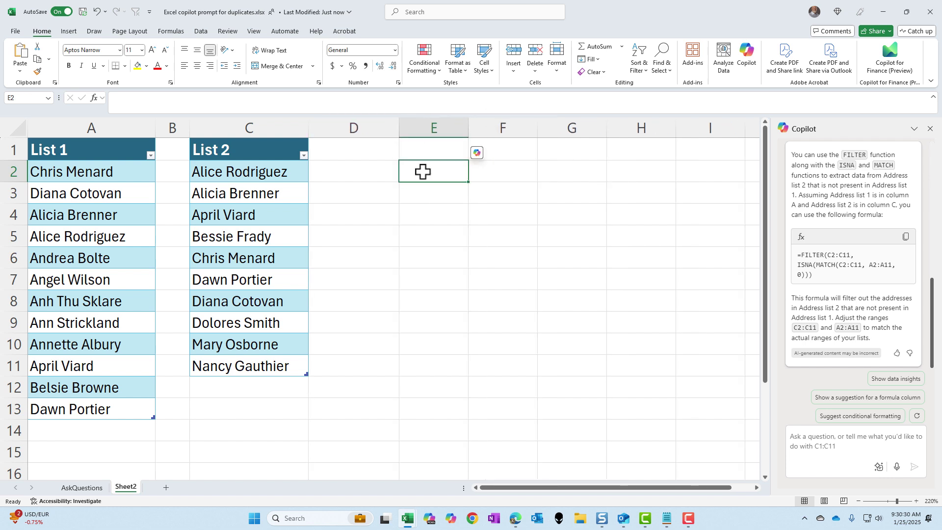
pyautogui.rightClick(424, 173)
pyautogui.click(449, 228)
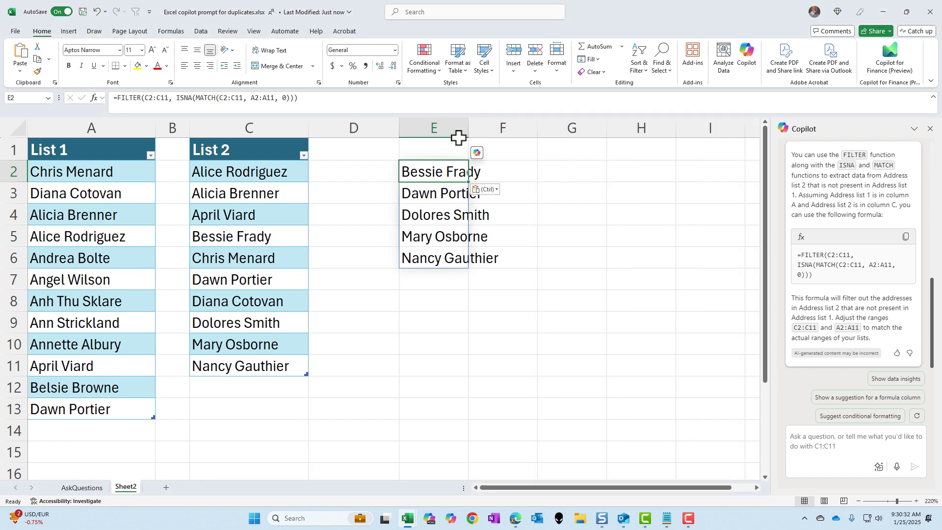
pyautogui.moveTo(469, 130); pyautogui.dragTo(530, 130)
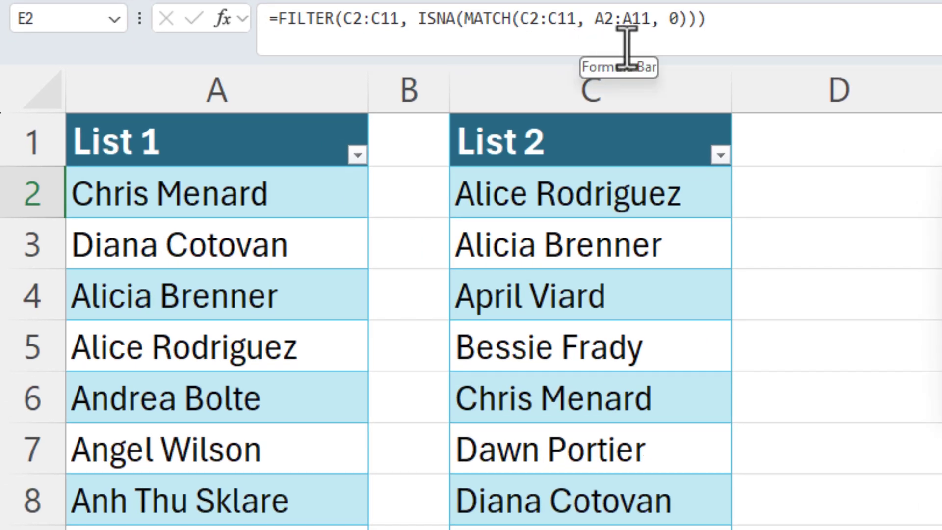
# Change the E2 formula's List 1 range from A2:A11 to A2:A13, then undo to compare.
pyautogui.click(641, 23)
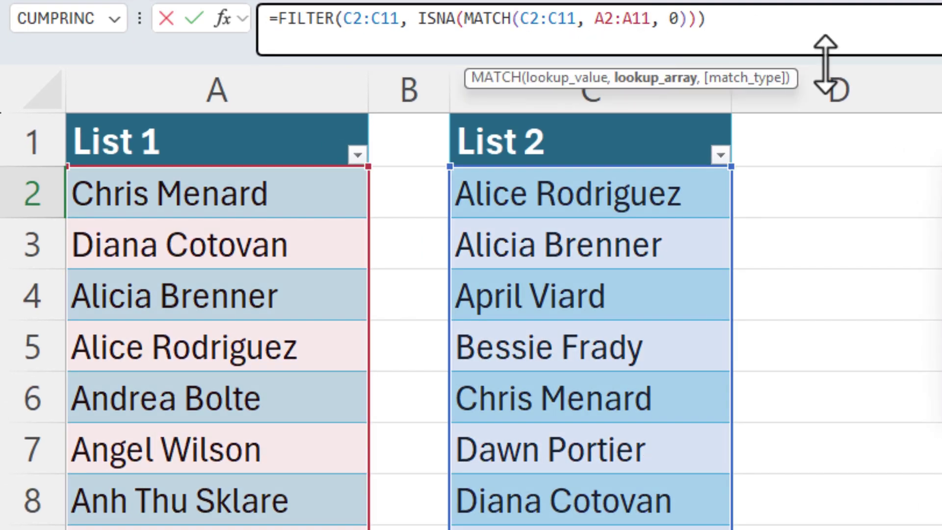
pyautogui.press('Delete')
pyautogui.write('3')
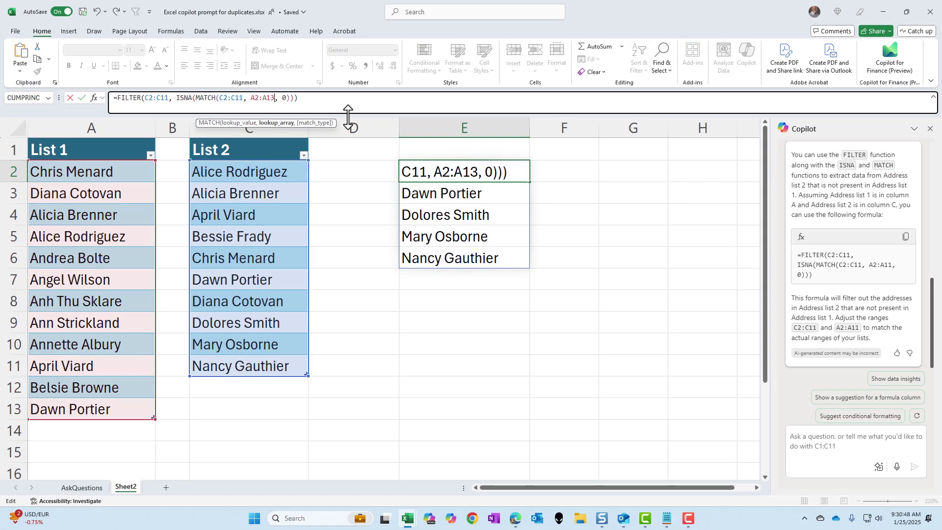
pyautogui.press('Return')
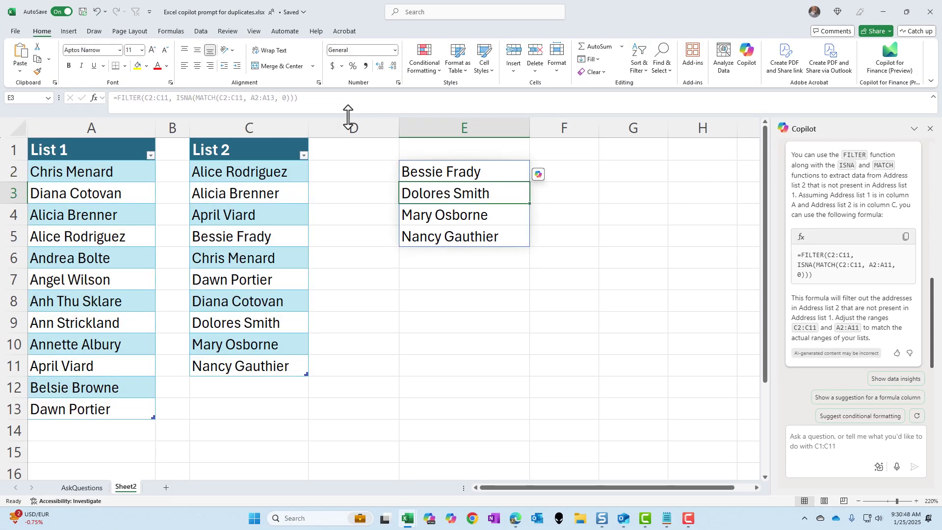
pyautogui.press('Up')
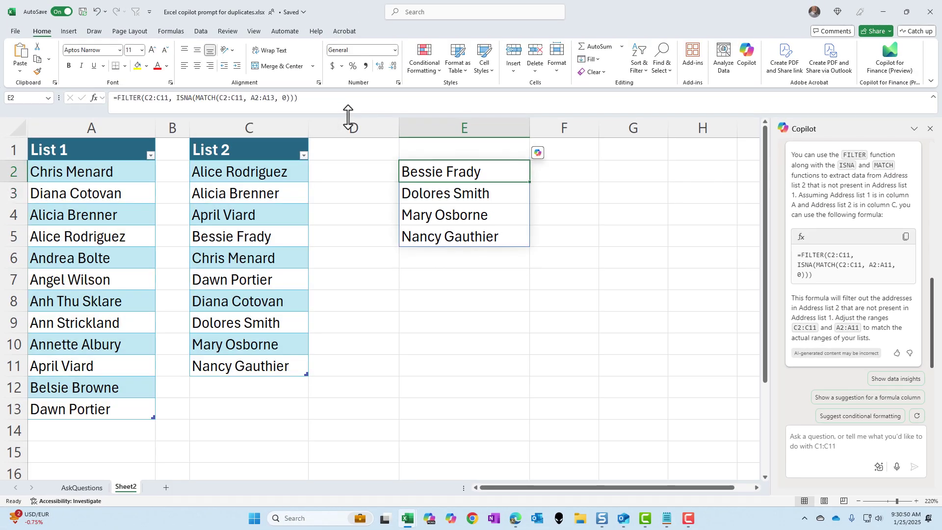
pyautogui.hotkey('ctrl', 'z')
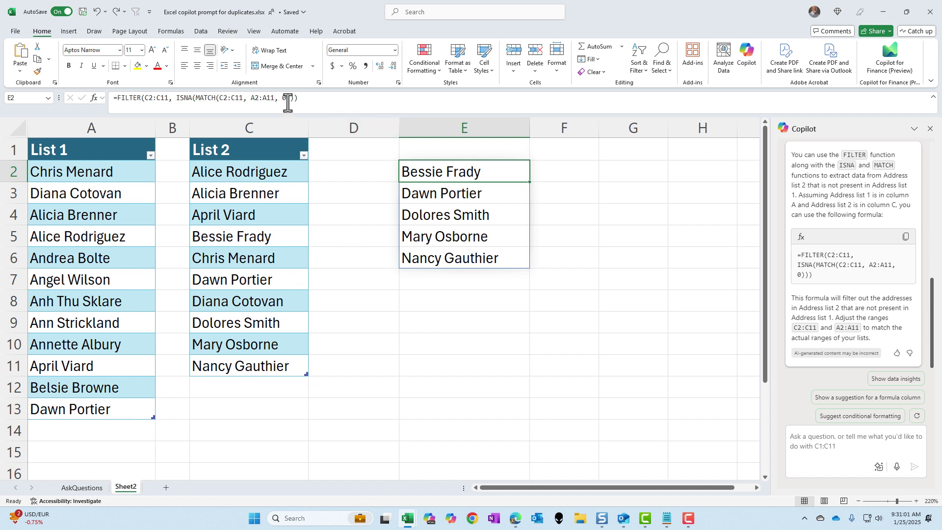
# Reapply the A2:A13 range in E2 so only four missing names spill.
pyautogui.click(271, 98)
pyautogui.press('BackSpace')
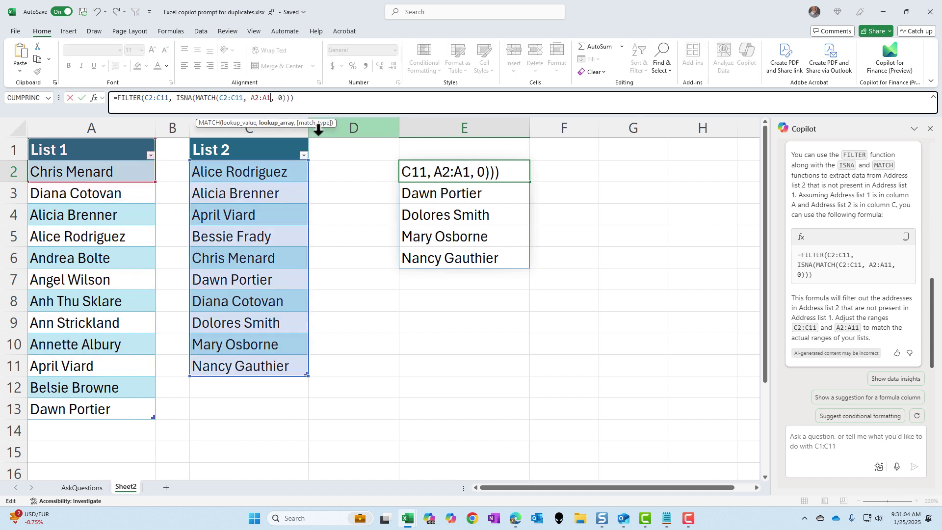
pyautogui.write('3')
pyautogui.press('Return')
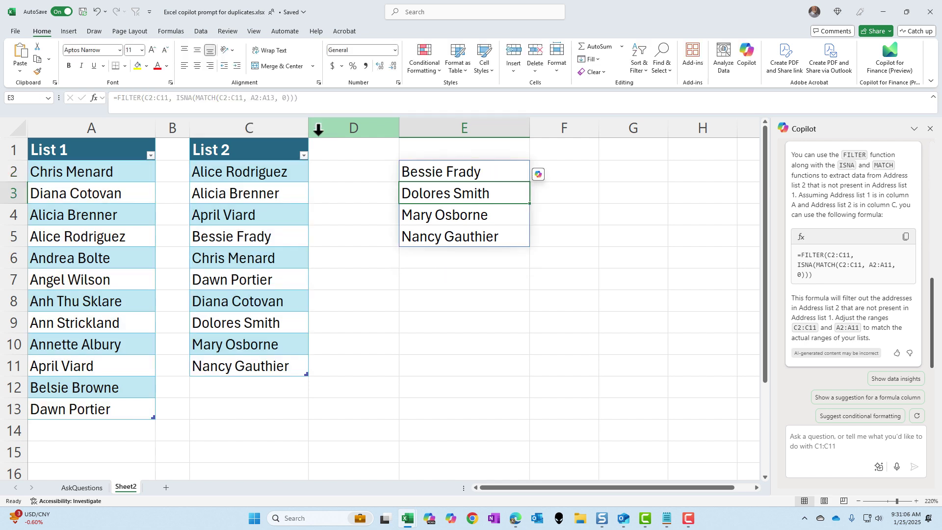
pyautogui.click(436, 177)
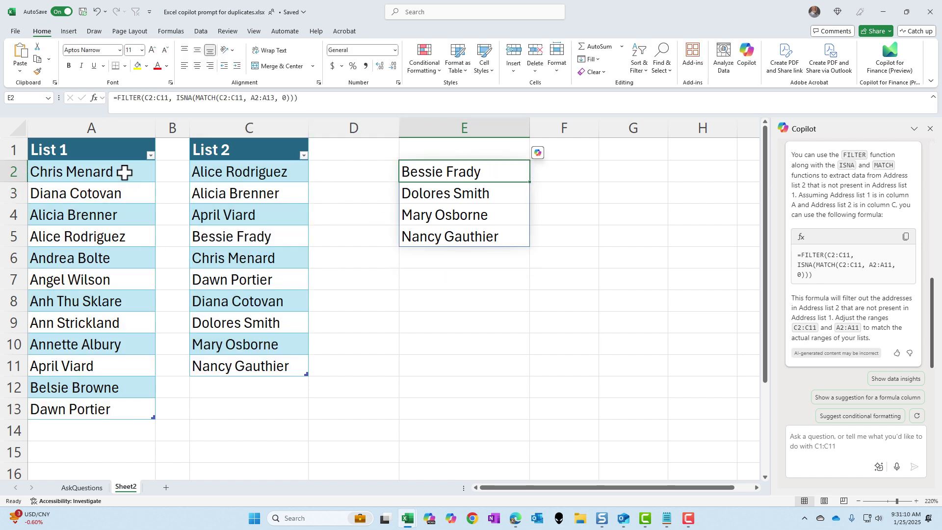
pyautogui.moveTo(125, 173); pyautogui.dragTo(121, 407)
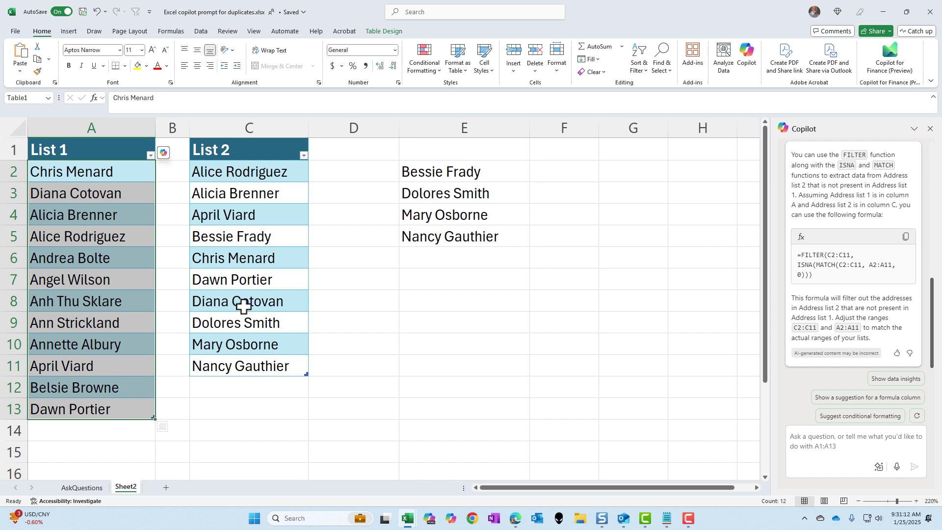
pyautogui.moveTo(263, 287); pyautogui.dragTo(253, 361)
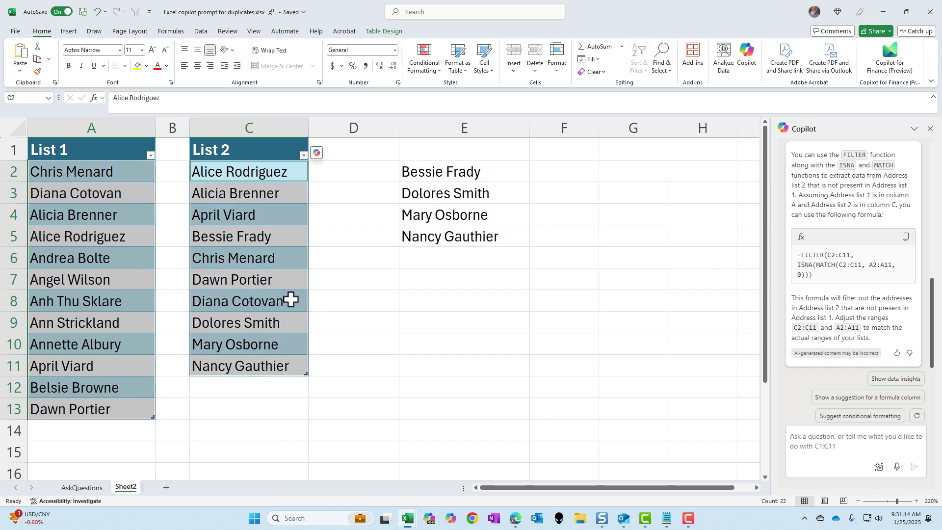
pyautogui.click(427, 73)
pyautogui.moveTo(446, 89)
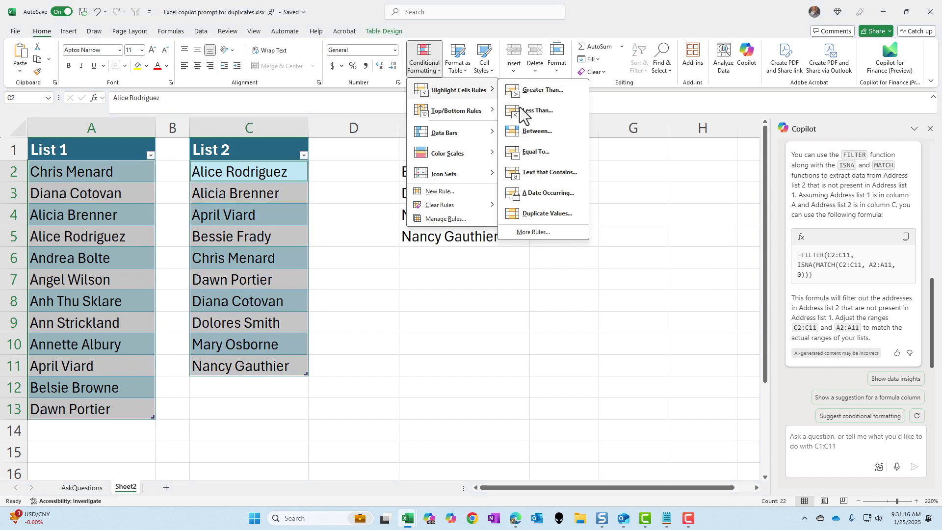
pyautogui.click(546, 213)
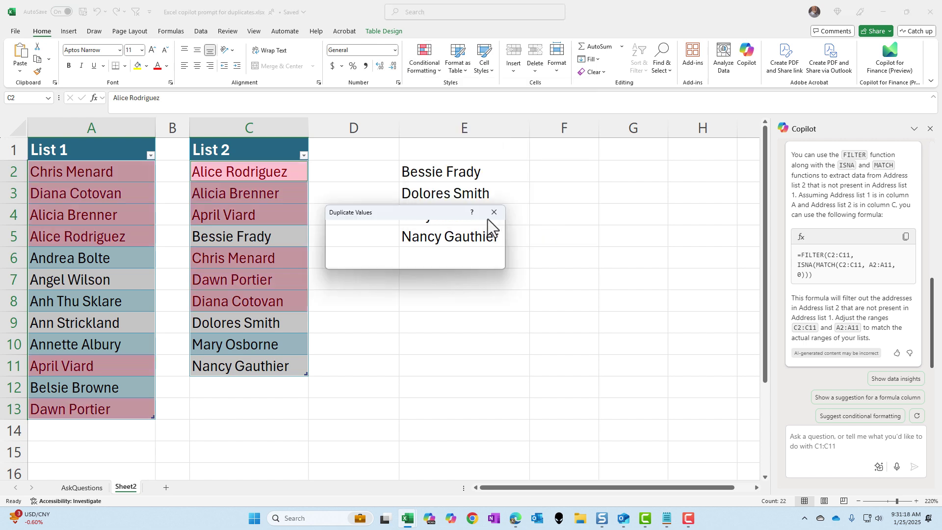
pyautogui.press('Return')
pyautogui.click(263, 238)
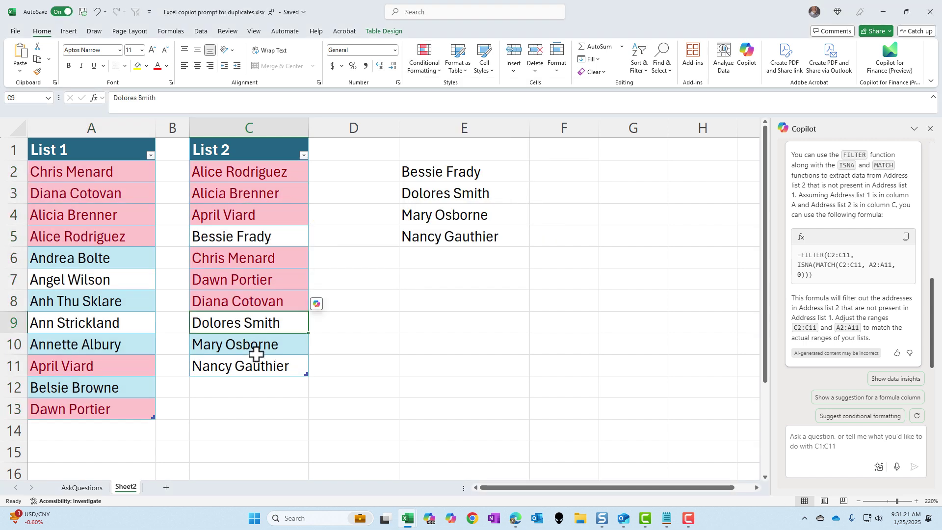
pyautogui.click(257, 349)
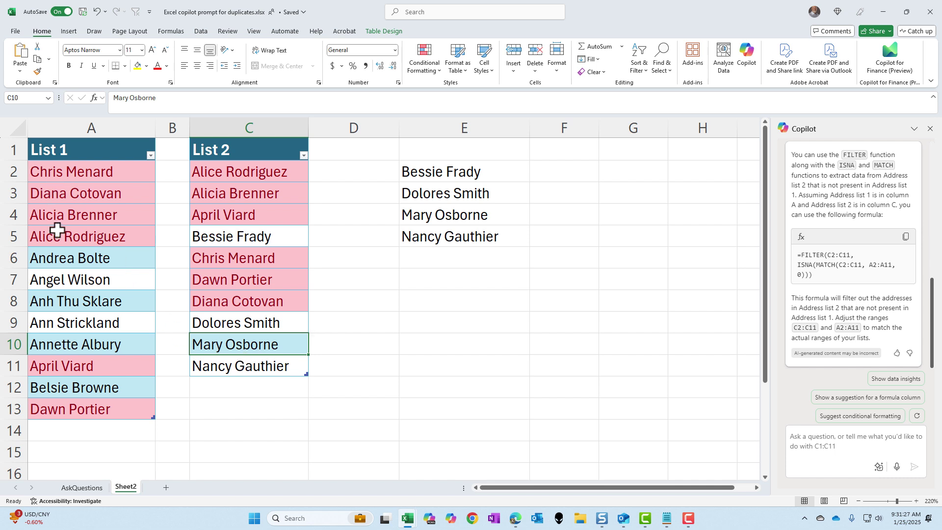
pyautogui.click(247, 365)
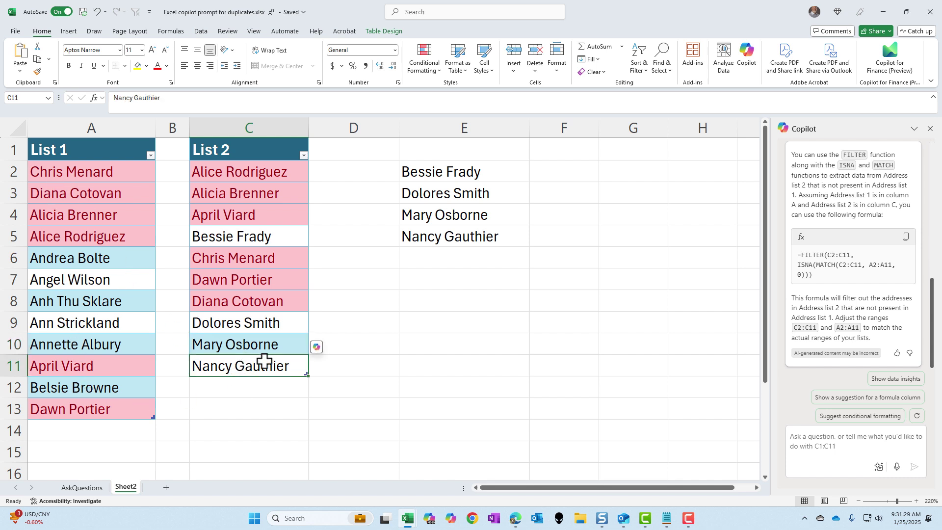